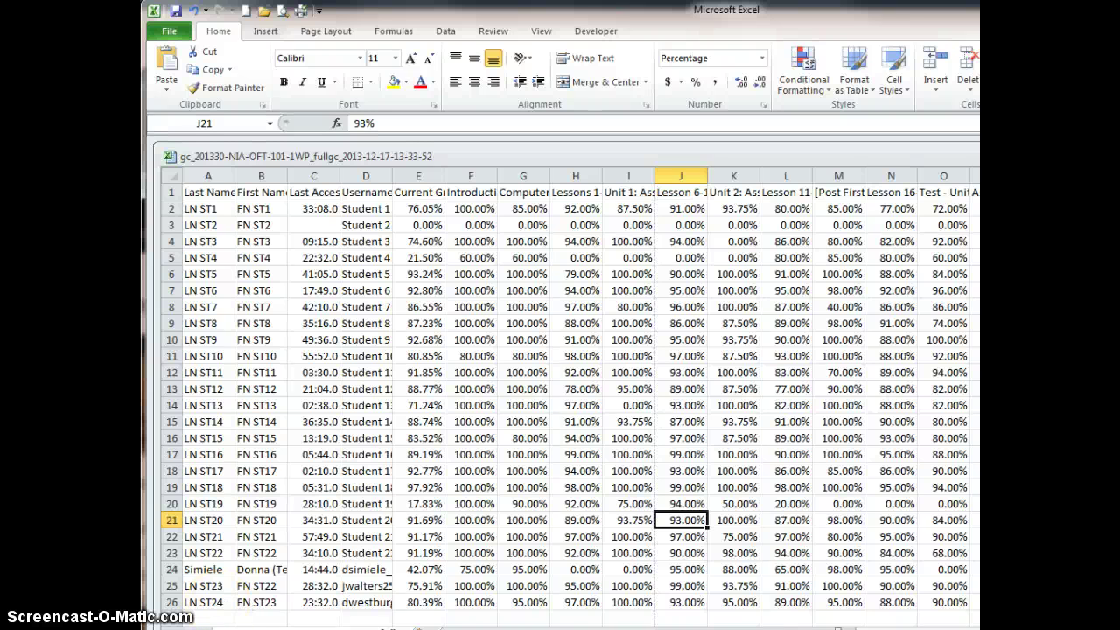
Step: Wrap the text across the header row and shorten the heading in E1 to "Current Grade"
left_click(172, 192)
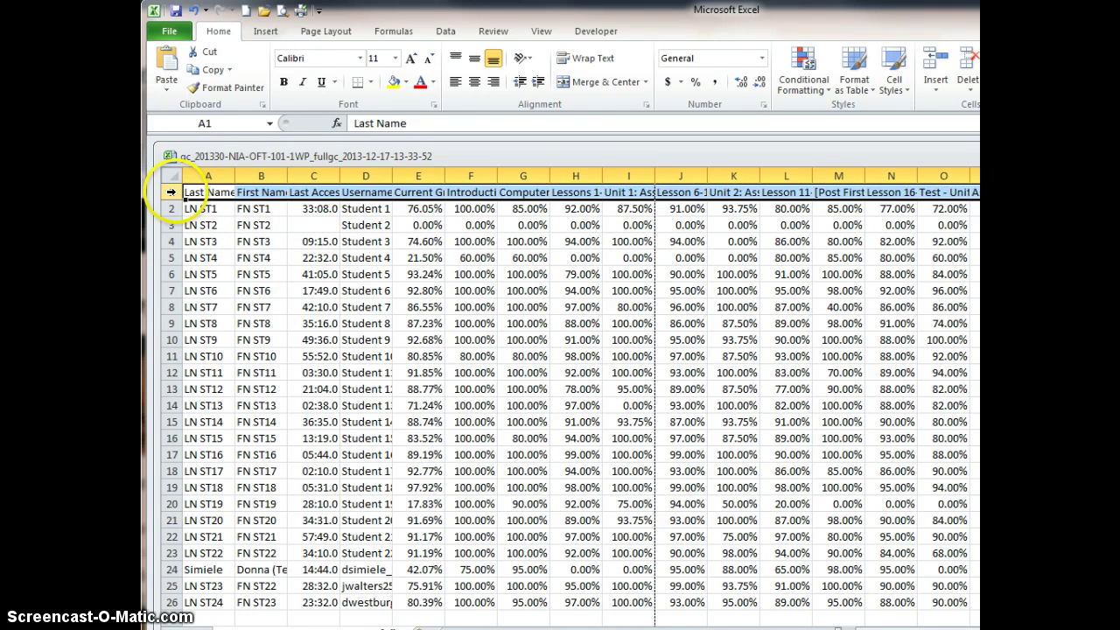
left_click(582, 58)
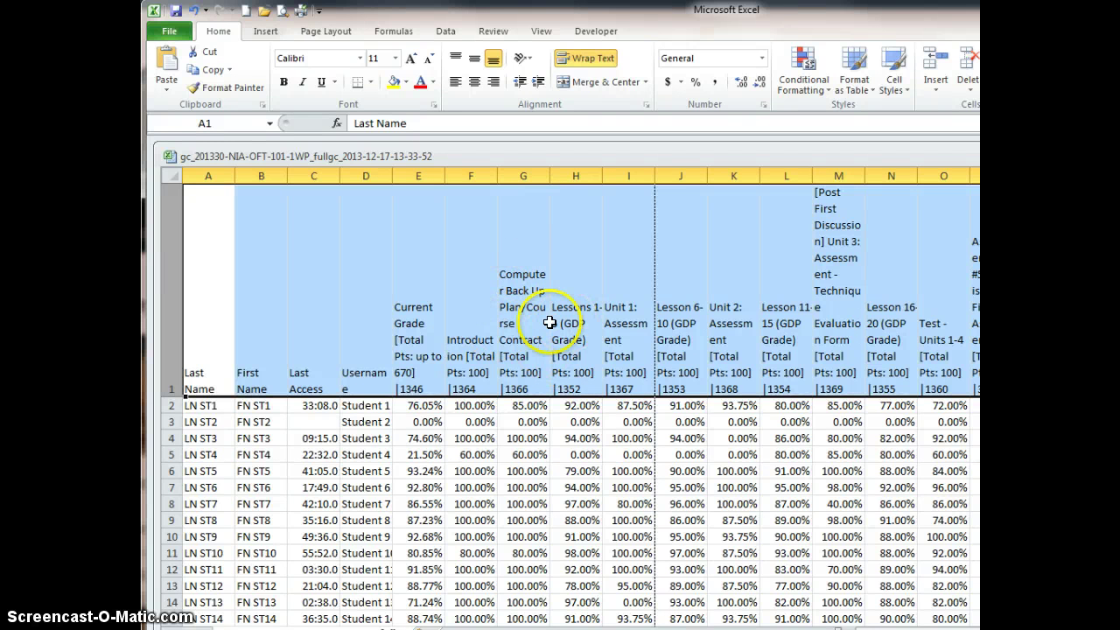
left_click(430, 351)
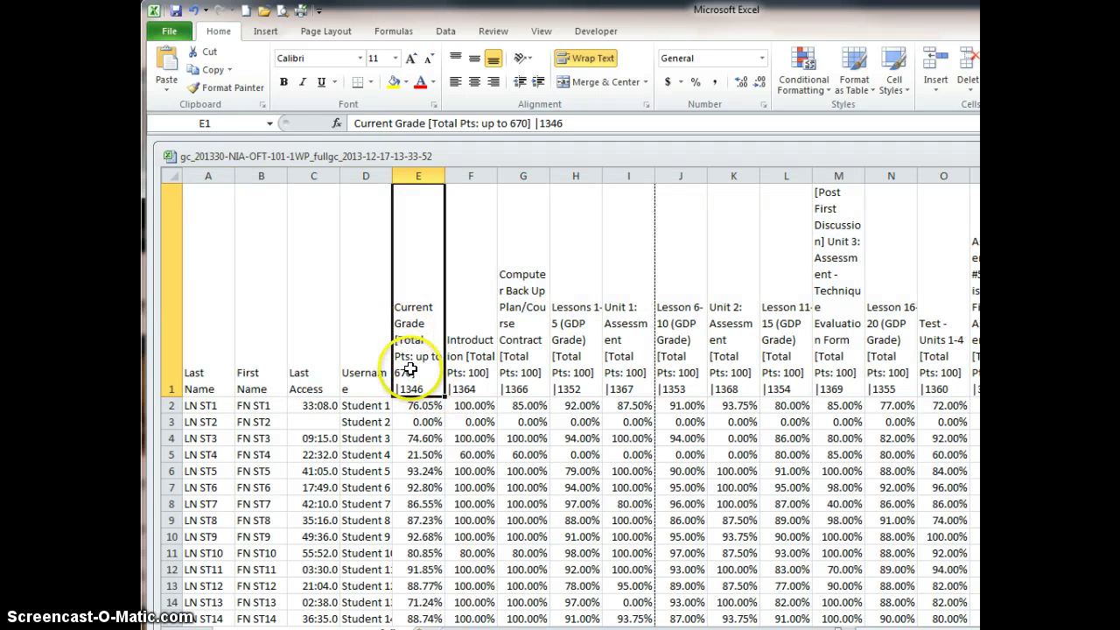
double_click(405, 326)
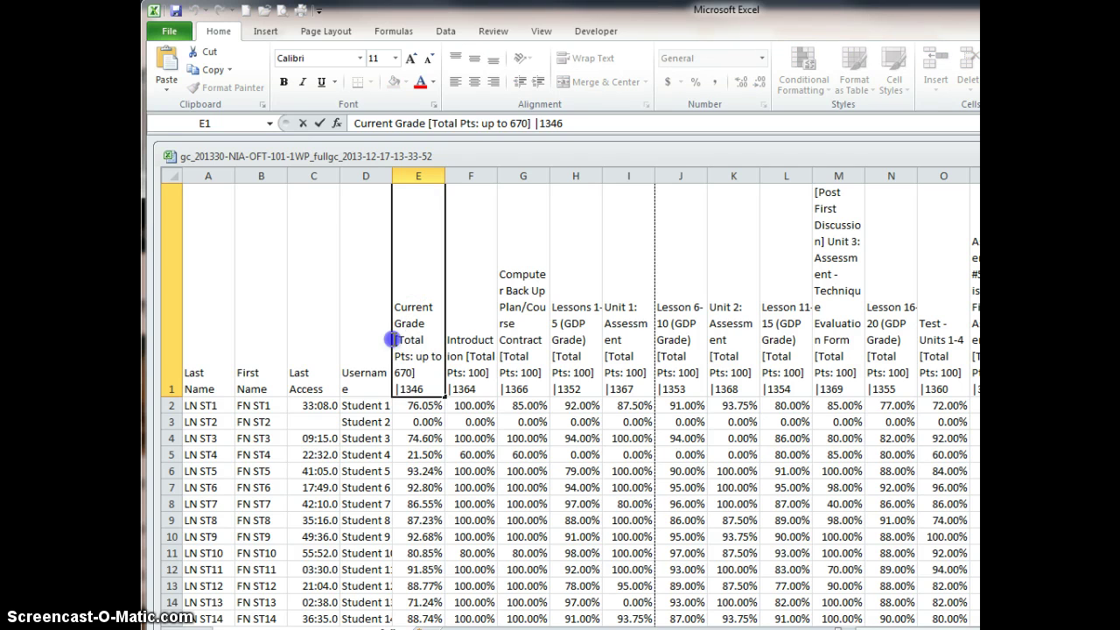
left_click_drag(392, 340, 447, 391)
key("Delete")
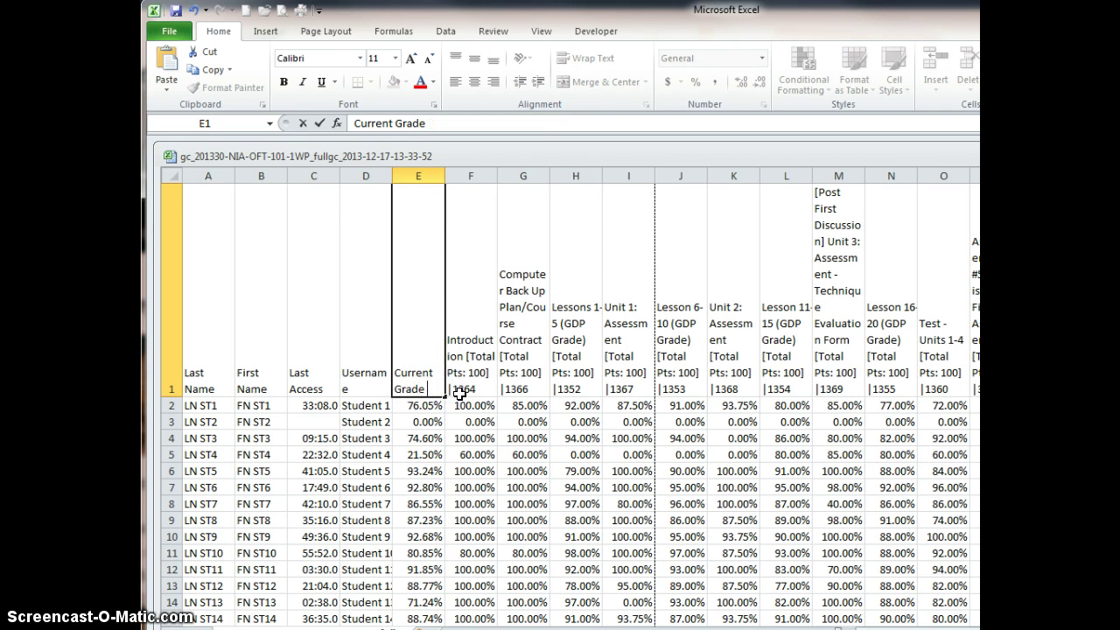
key("Return")
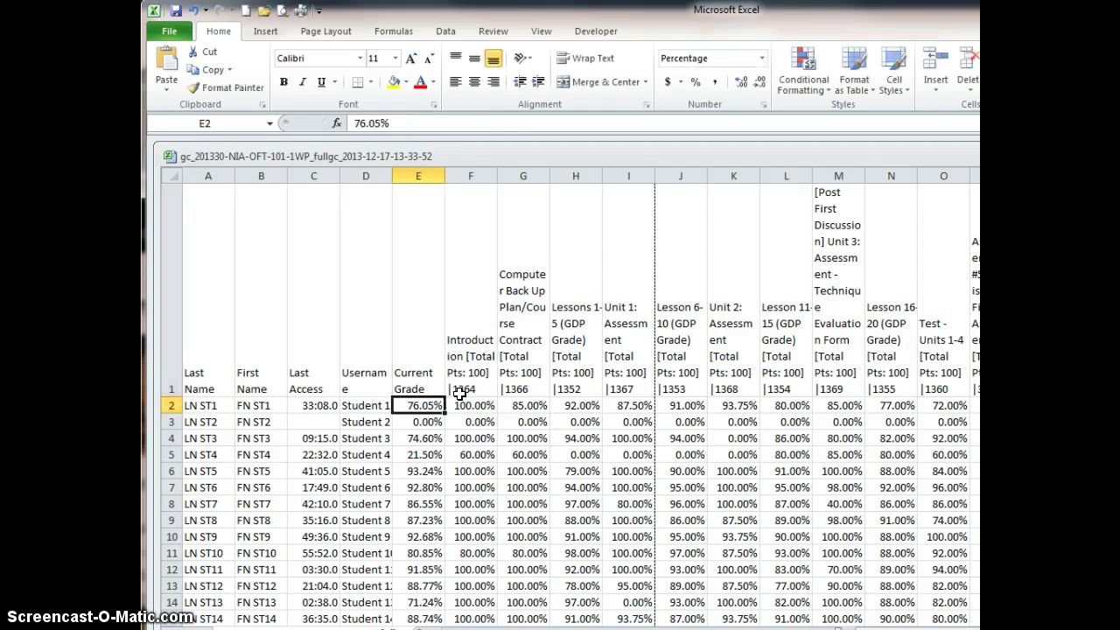
Step: Shorten the heading in F1 to "Introduction" by removing the total points and ID text
left_click(461, 354)
double_click(462, 355)
left_click_drag(462, 355, 482, 390)
key("Delete")
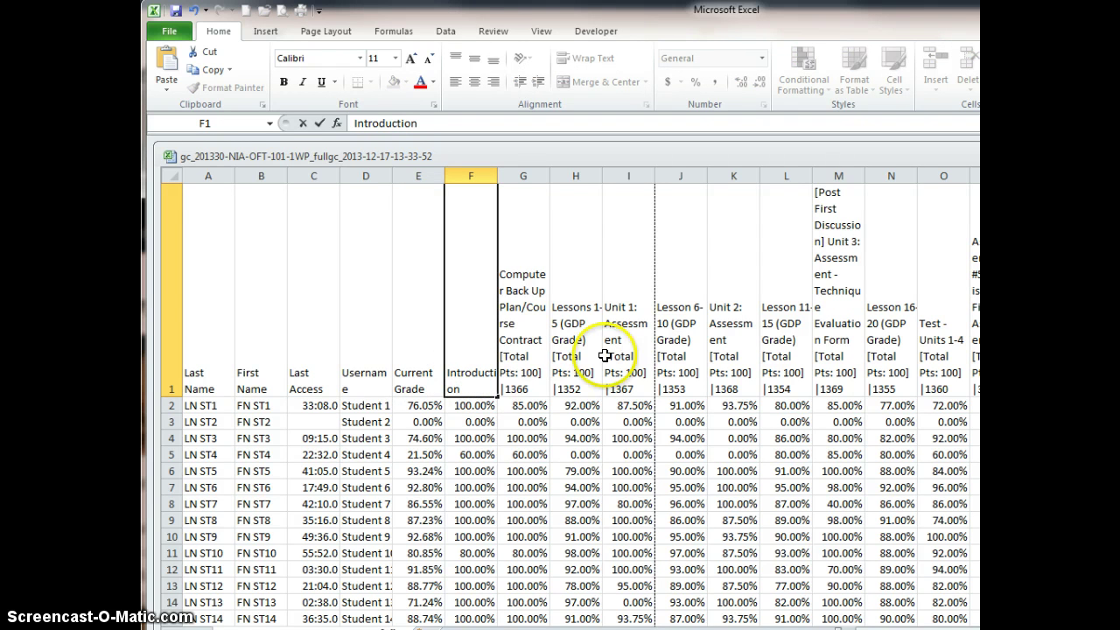
left_click(533, 368)
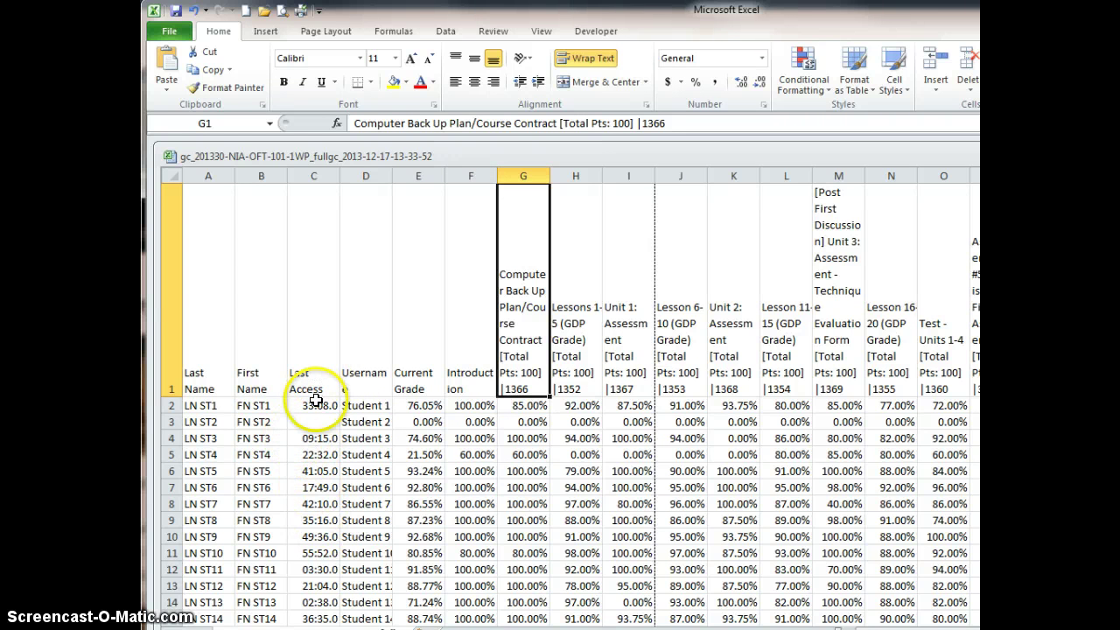
Step: Format the Last Access column as Short Date
left_click(314, 174)
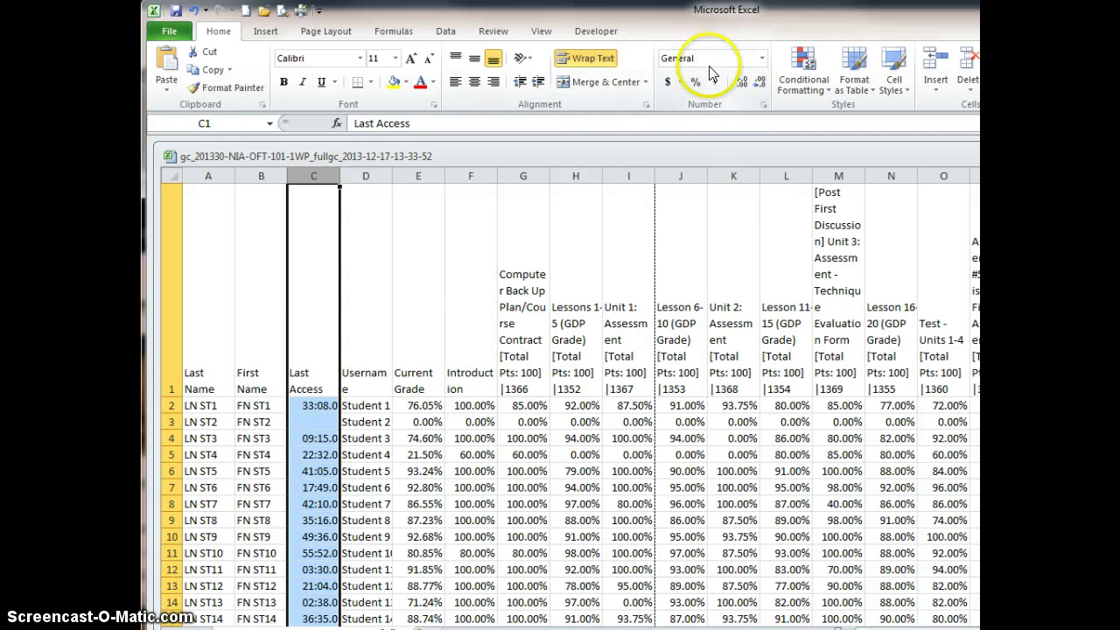
left_click(761, 58)
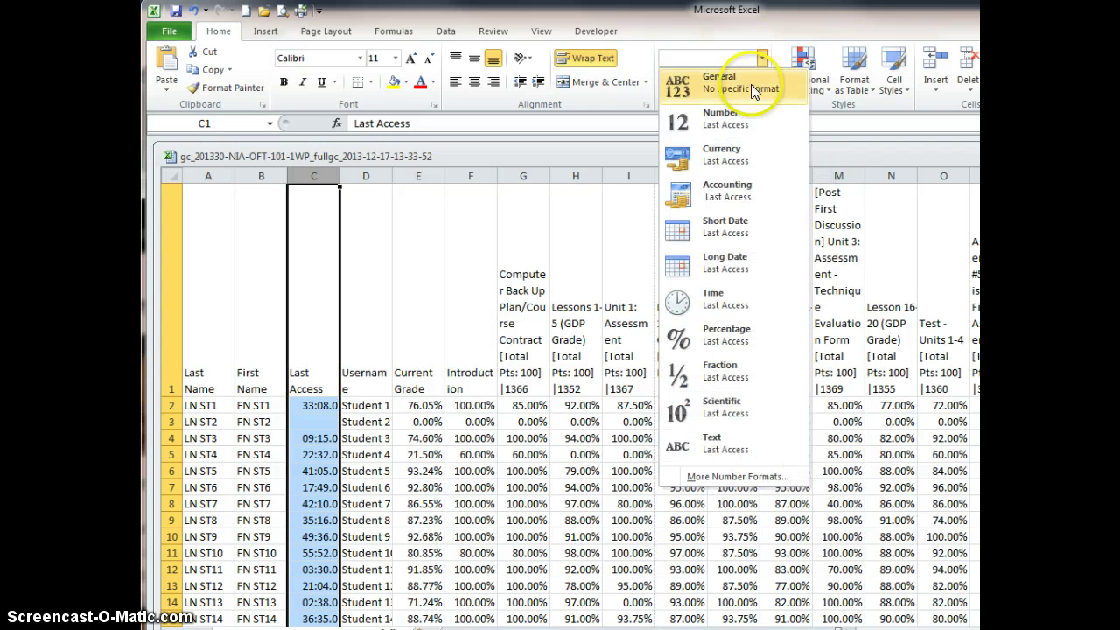
left_click(733, 228)
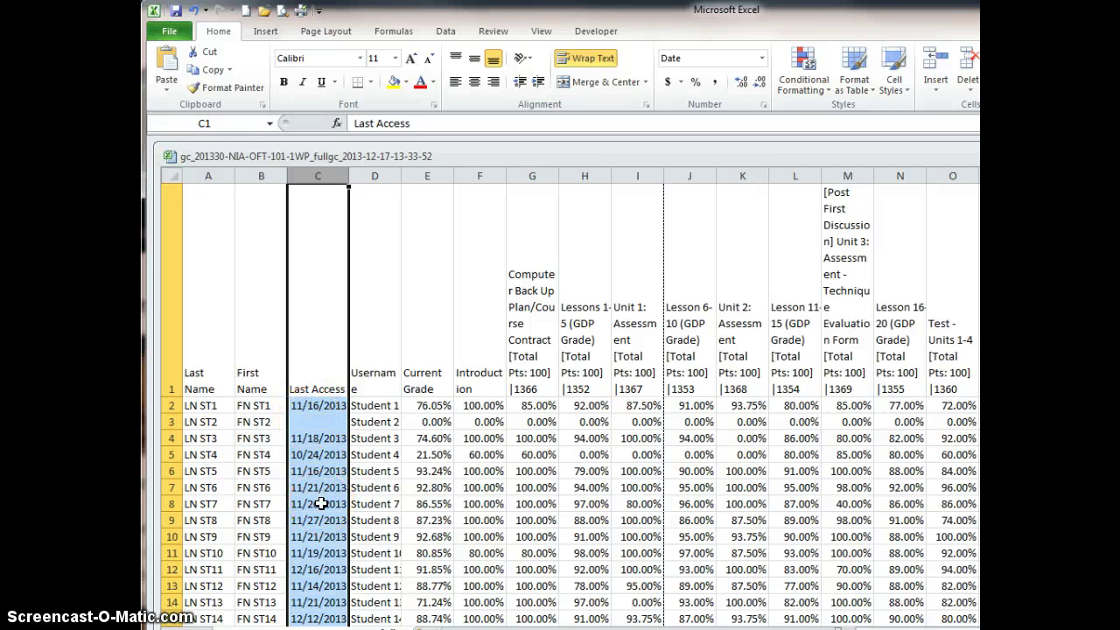
left_click(521, 449)
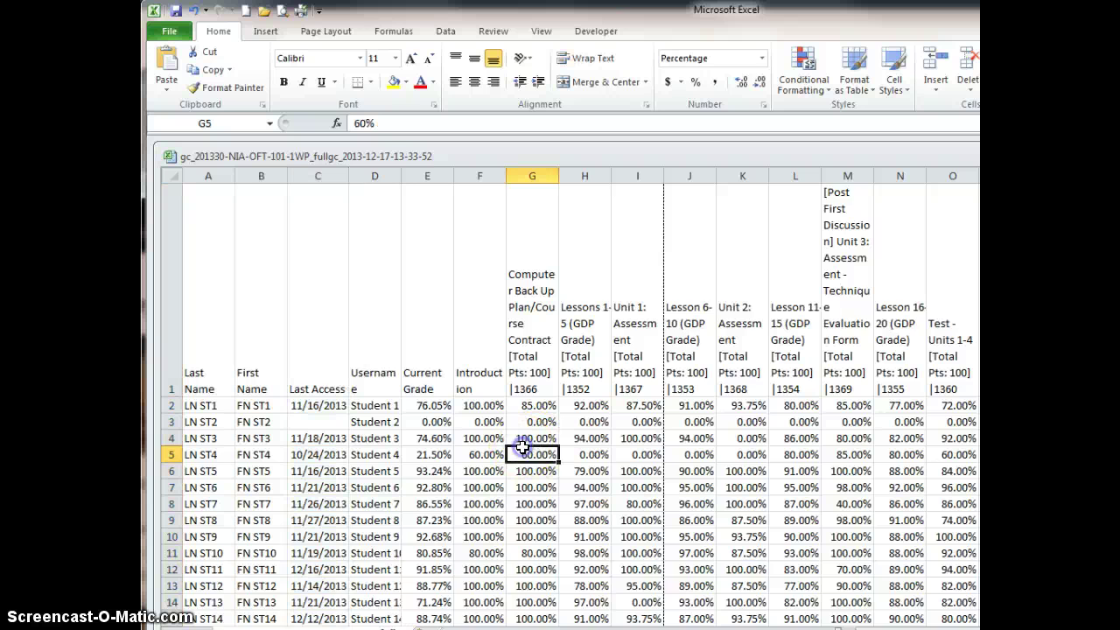
Step: Delete row 24 from the grade list
scroll(521, 449, "down", 1)
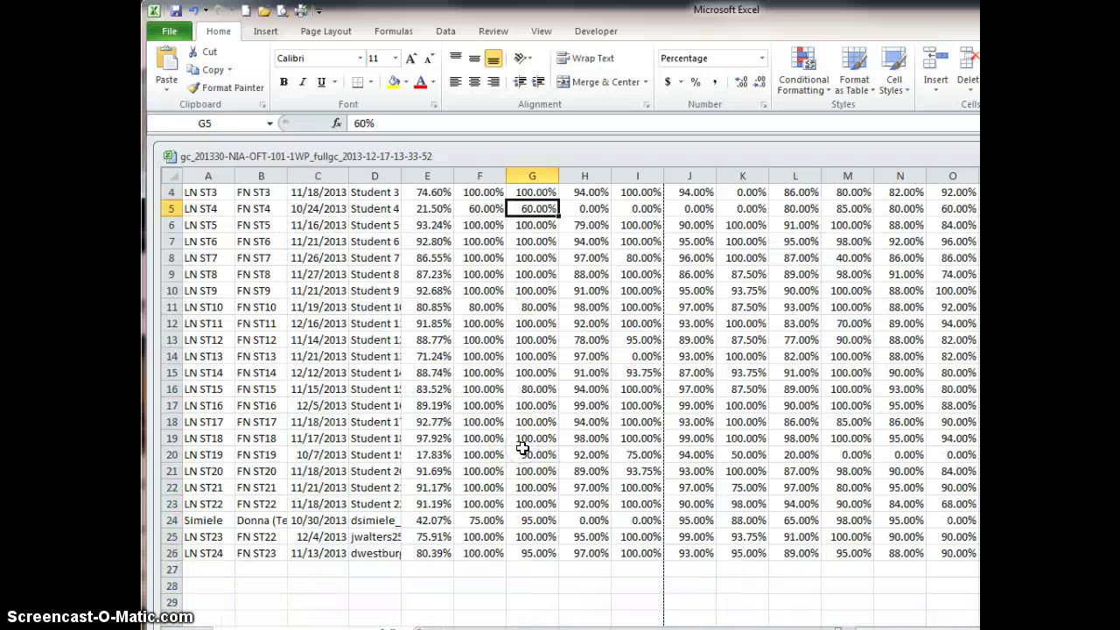
right_click(172, 520)
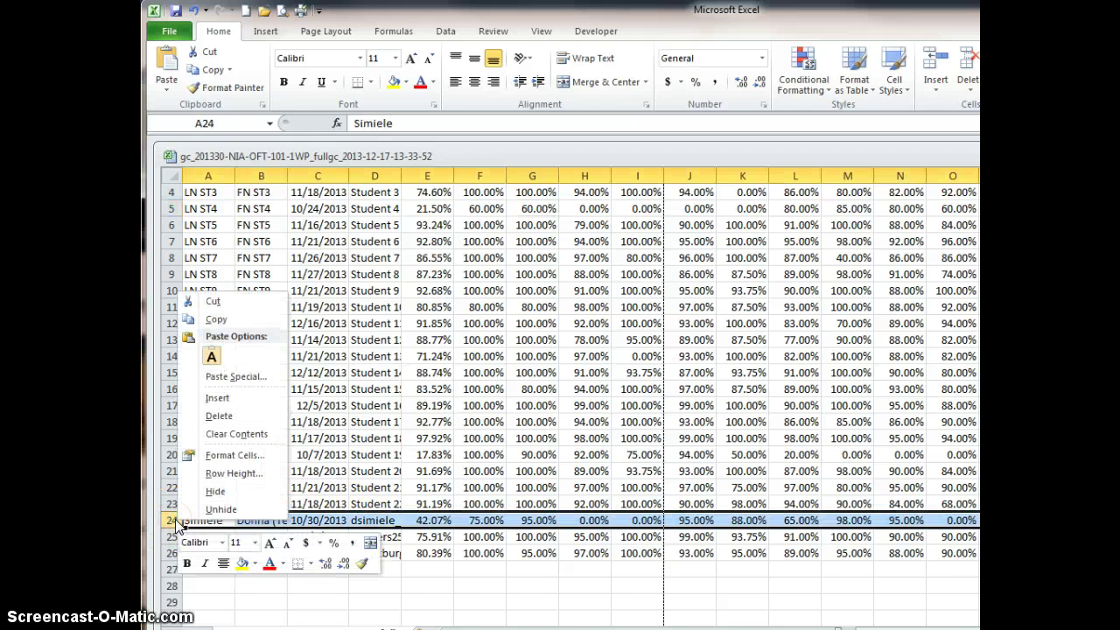
left_click(219, 415)
left_click(421, 440)
Step: Delete the Username column from the sheet
scroll(422, 445, "up", 1)
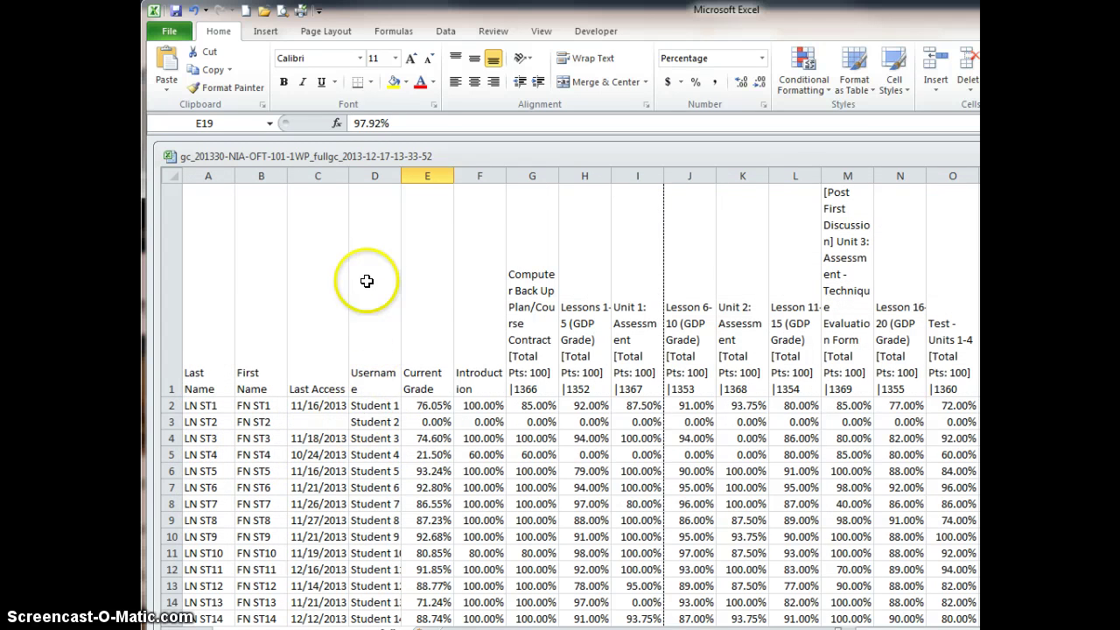
right_click(376, 175)
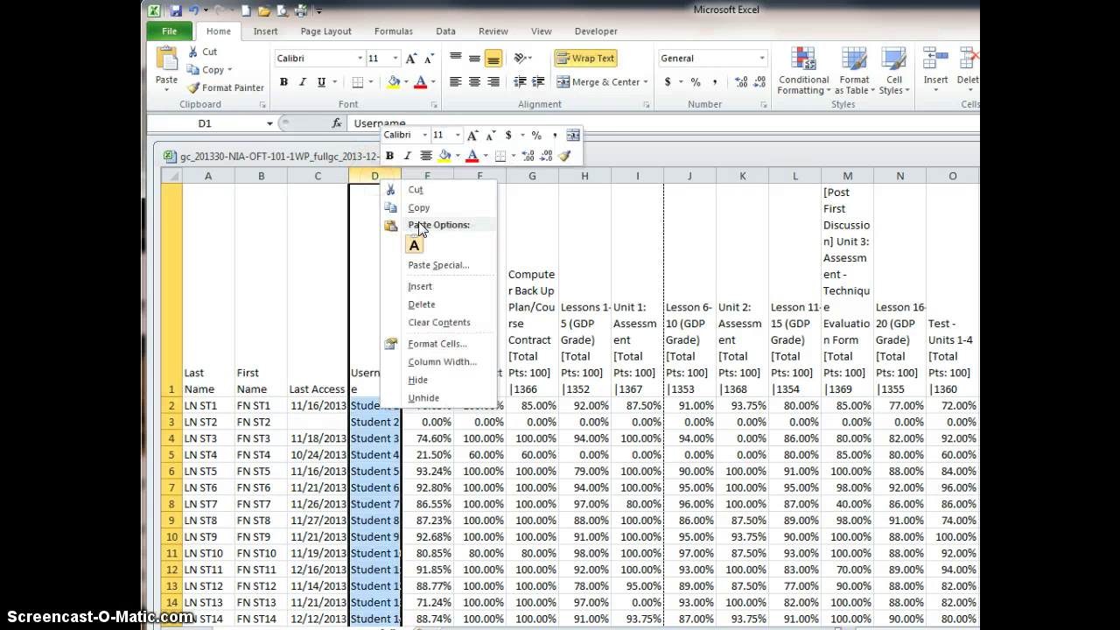
left_click(421, 304)
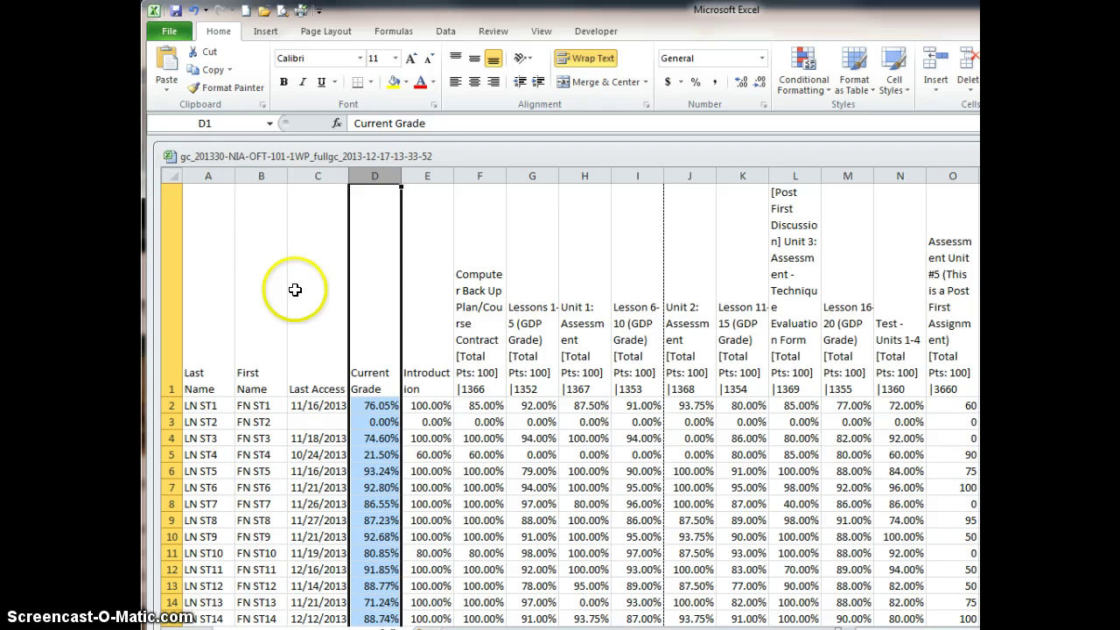
Step: Select the entire worksheet and try to decrease the number of decimal places in its values
left_click(171, 176)
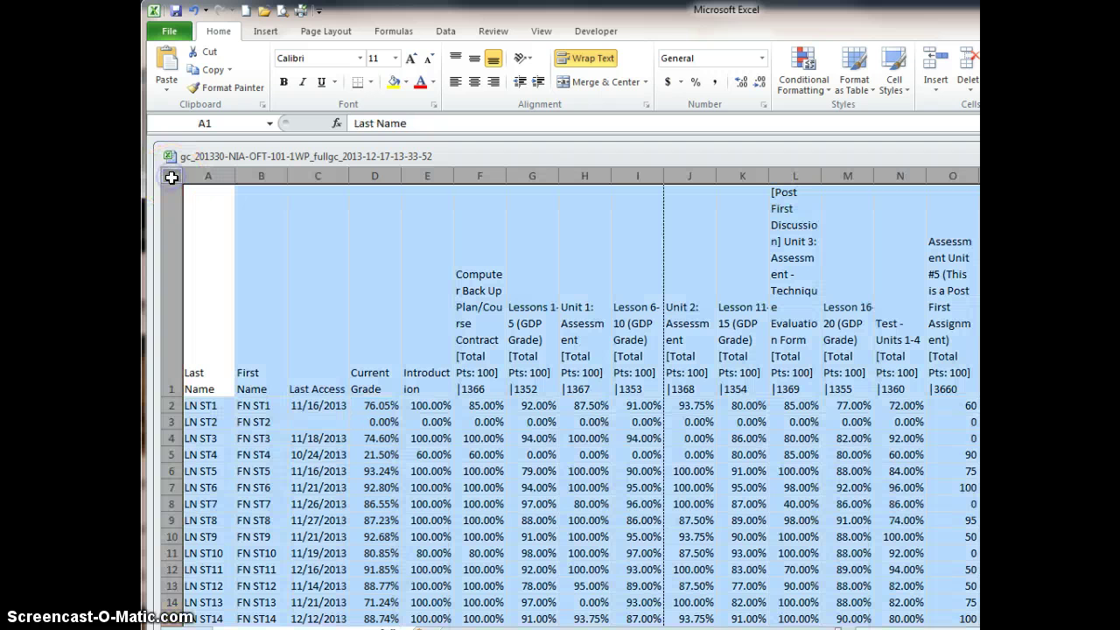
left_click(175, 179)
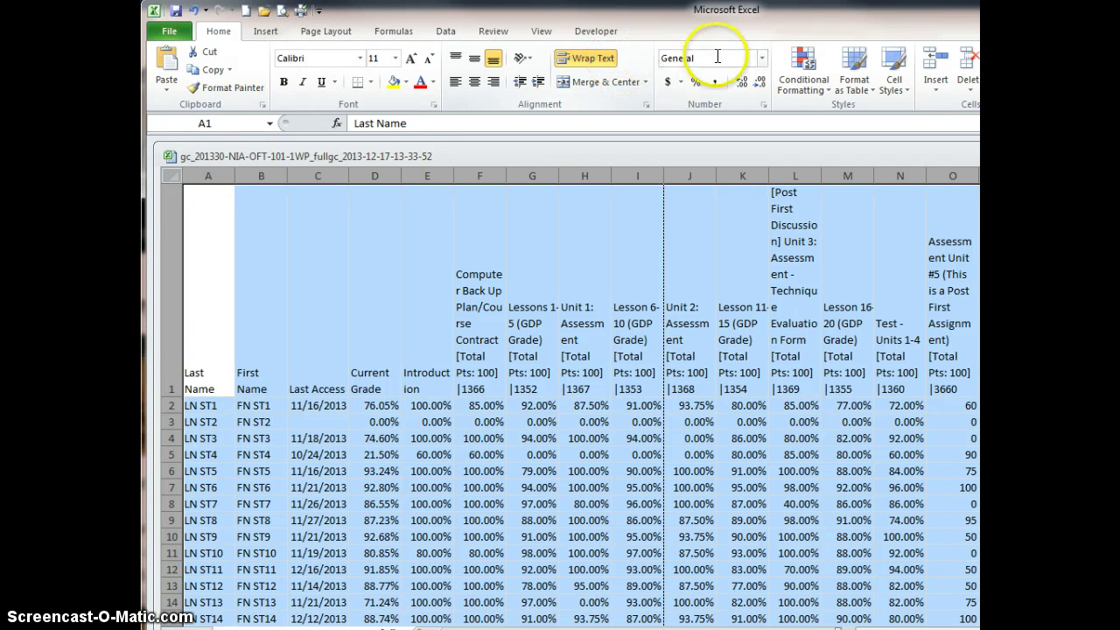
left_click(761, 59)
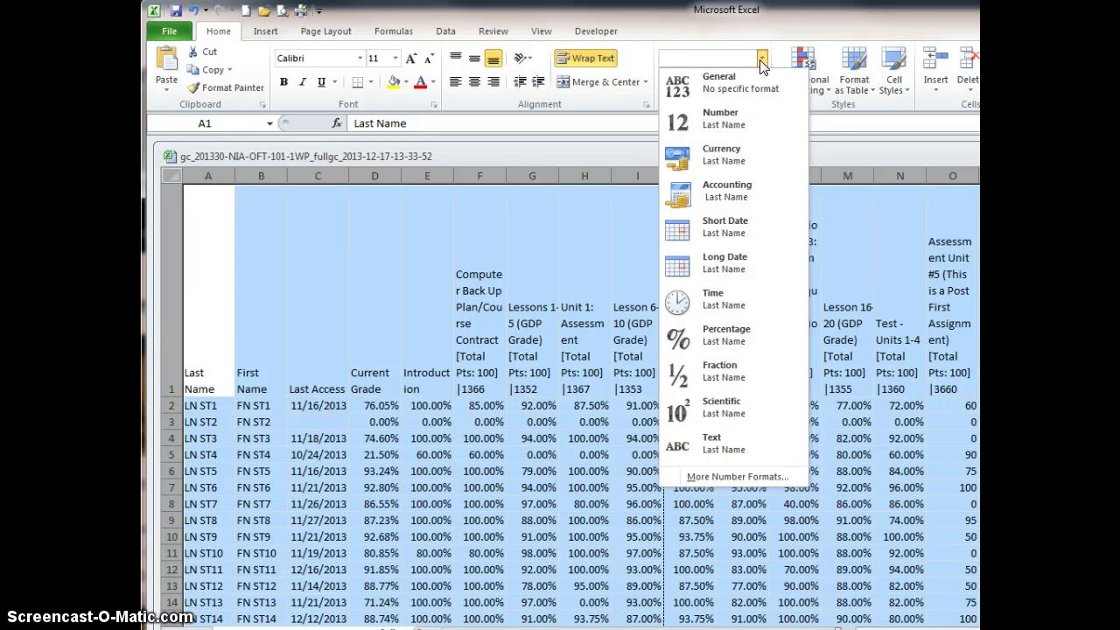
left_click(761, 58)
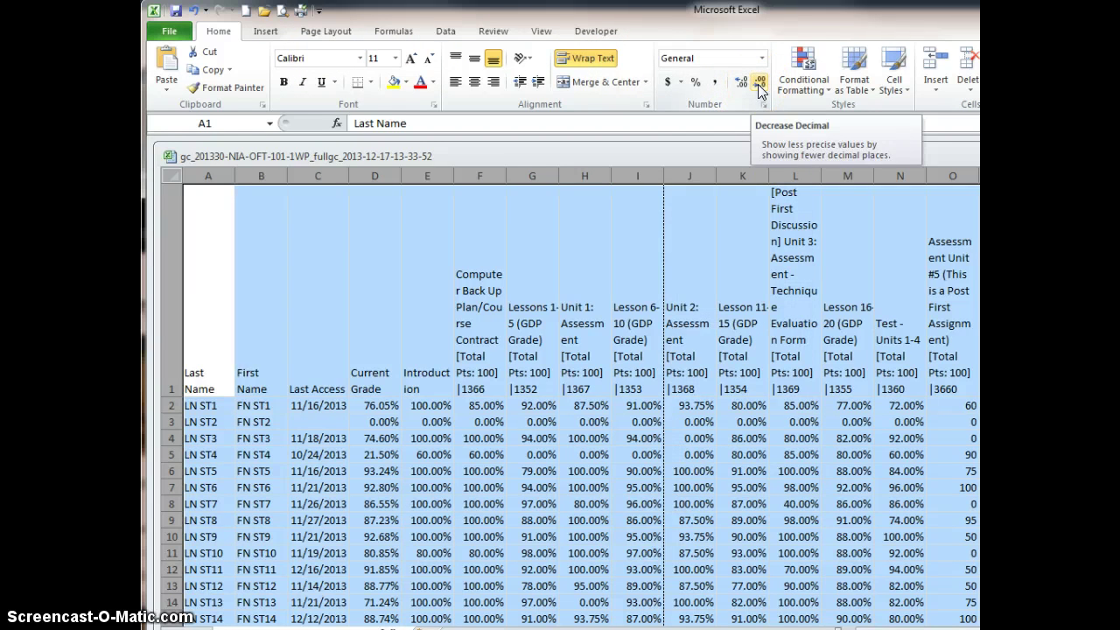
left_click(759, 85)
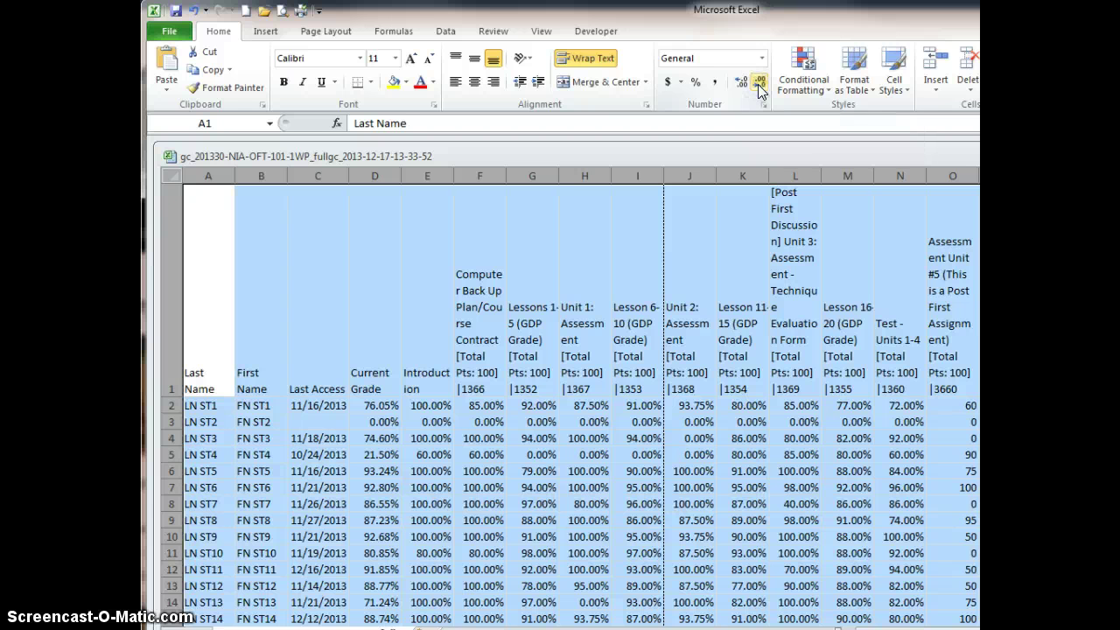
left_click(737, 88)
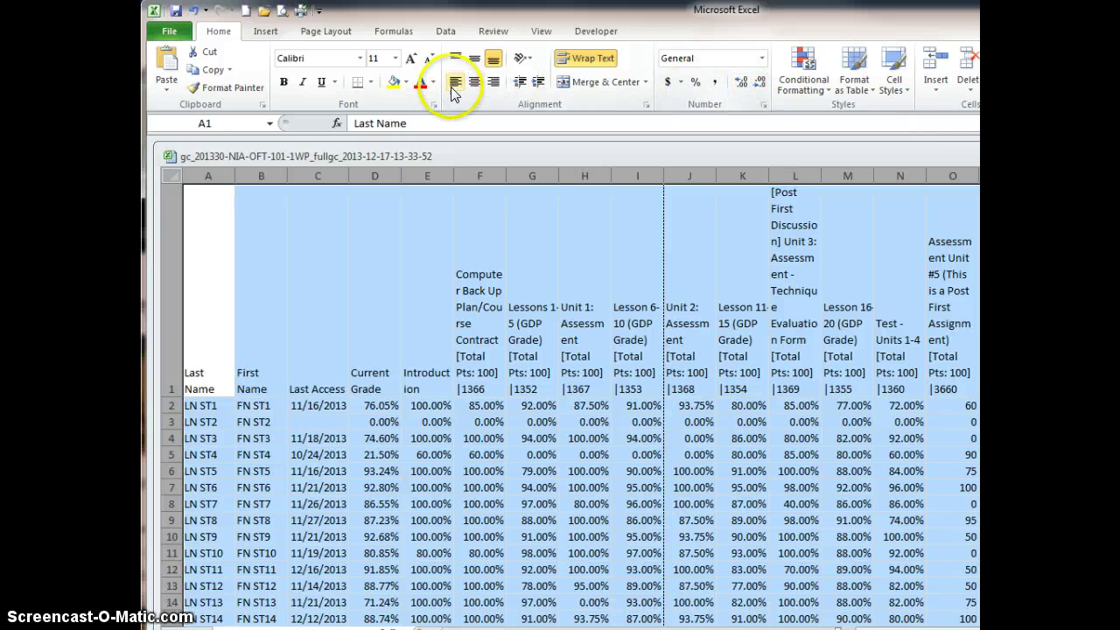
Step: Format all selected cells as Percentage with 0 decimal places
left_click(764, 104)
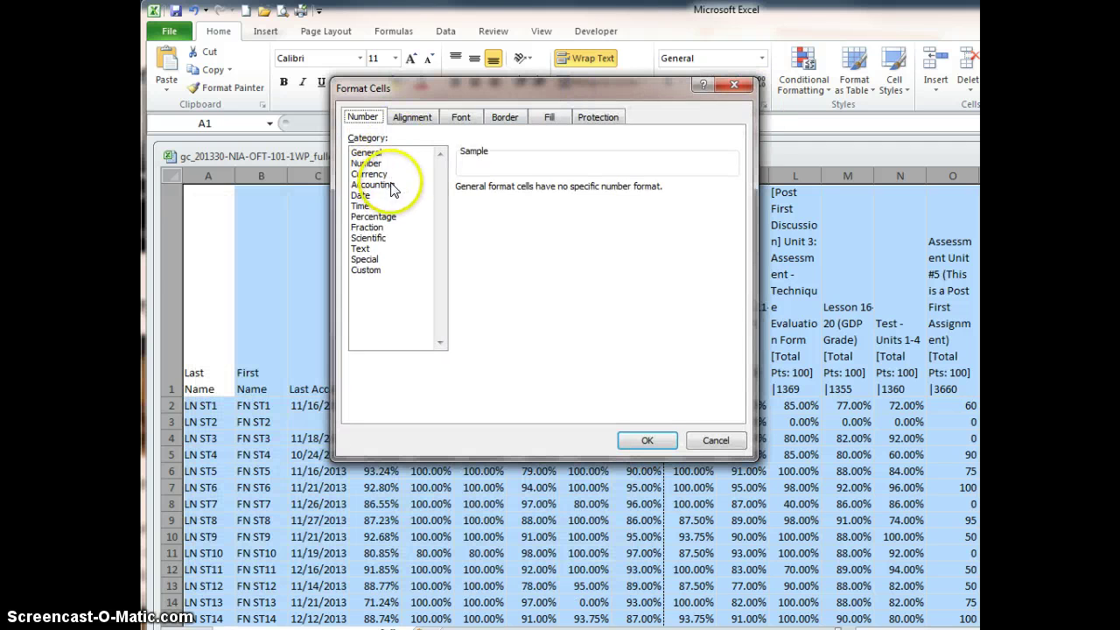
left_click(376, 218)
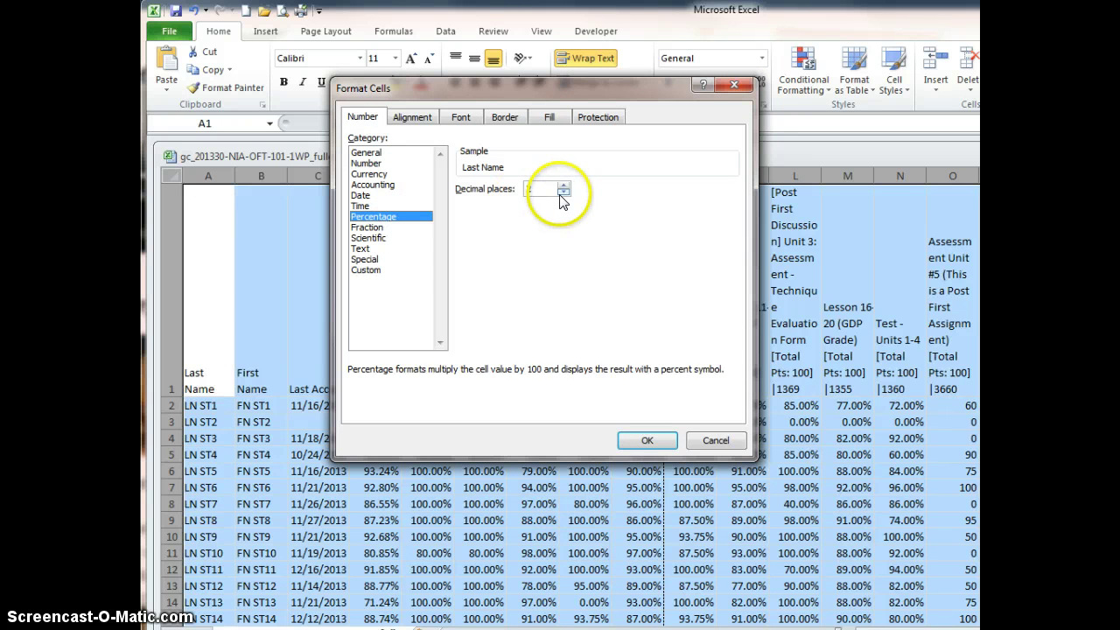
left_click(642, 441)
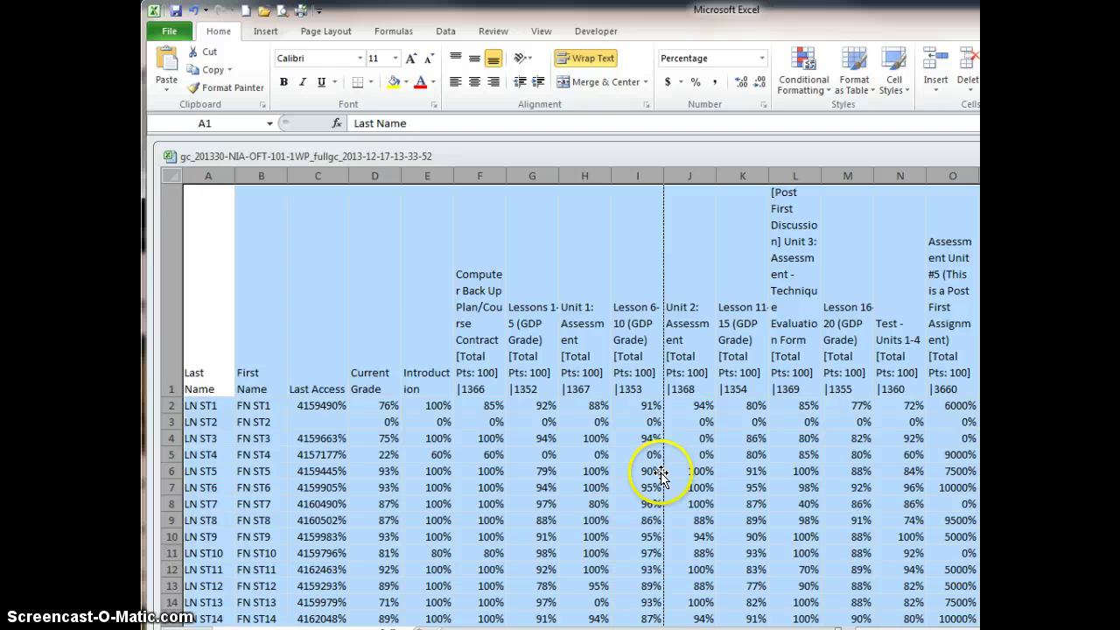
left_click(655, 470)
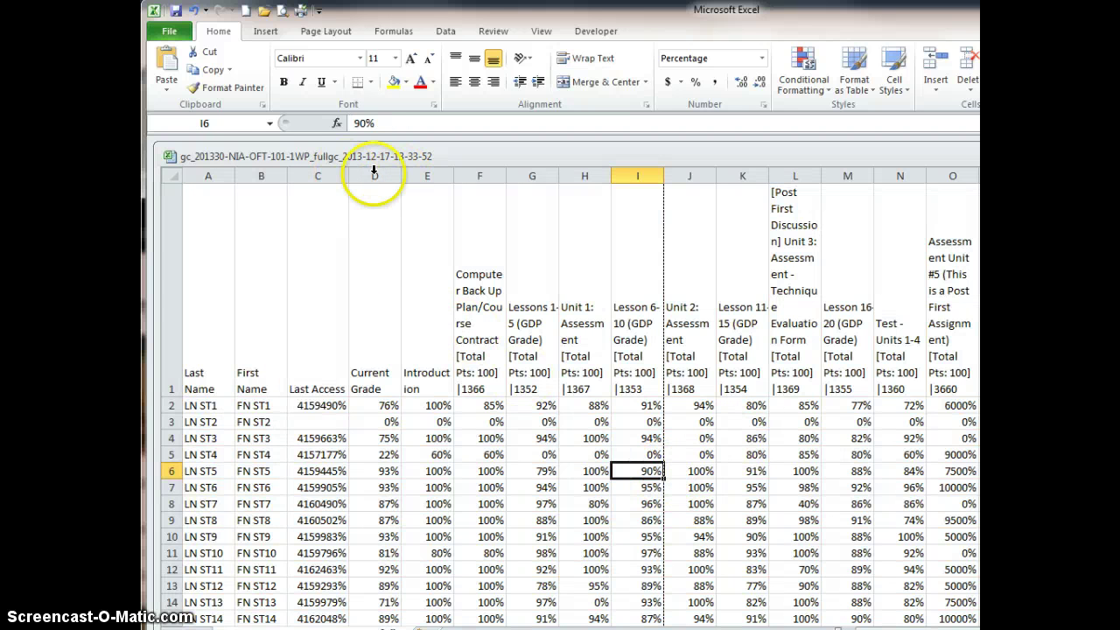
Step: Widen the Introduction column slightly and rotate the header row text up
left_click_drag(399, 169, 467, 173)
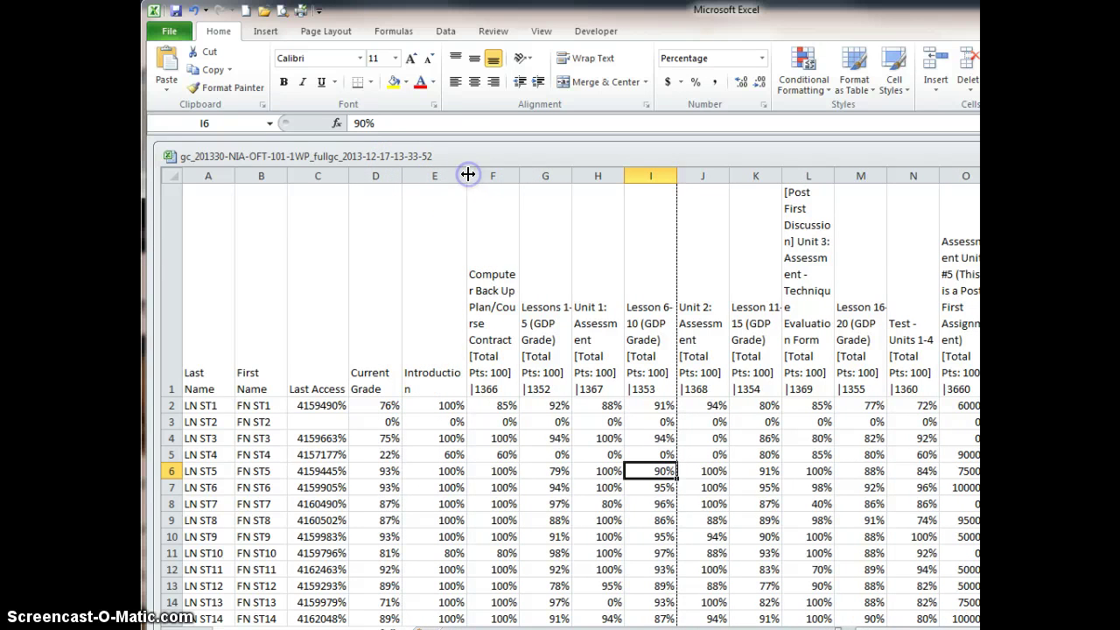
left_click(174, 345)
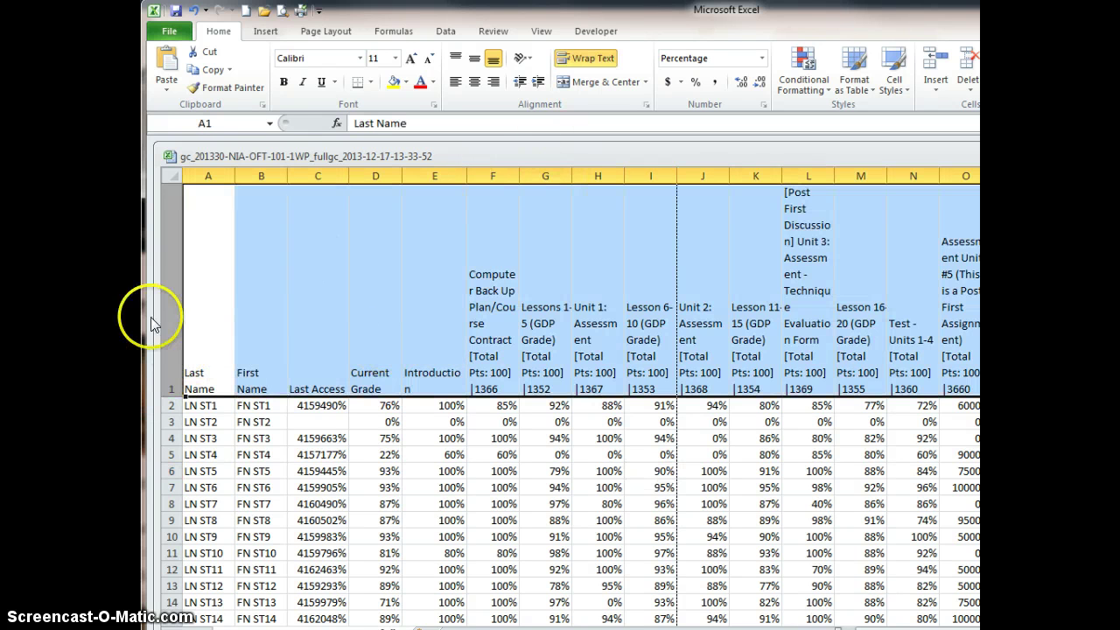
left_click(522, 62)
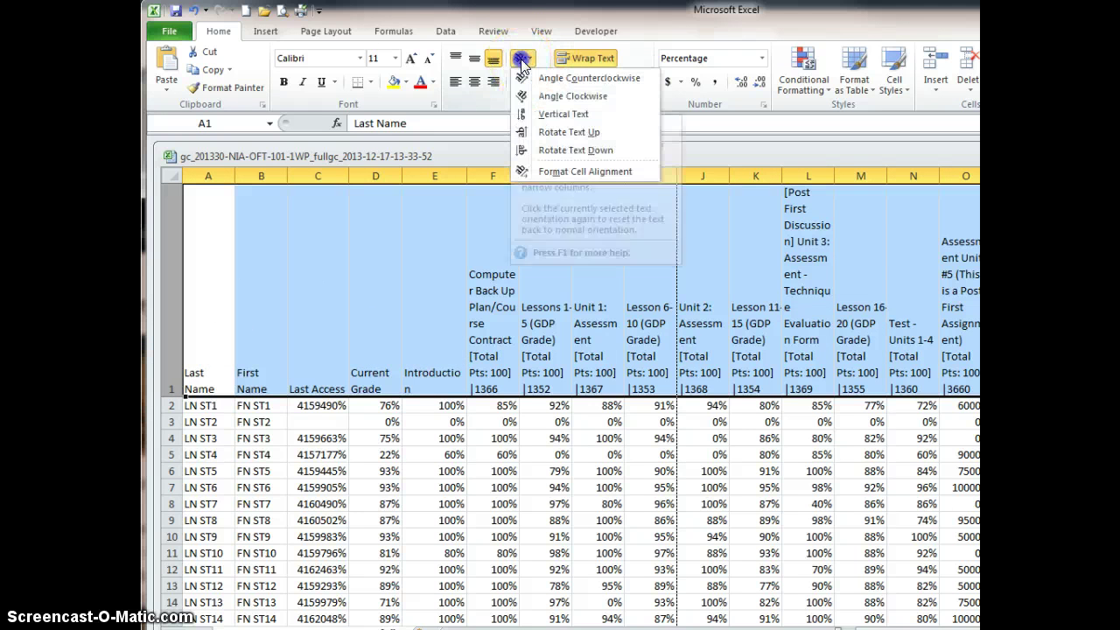
left_click(537, 132)
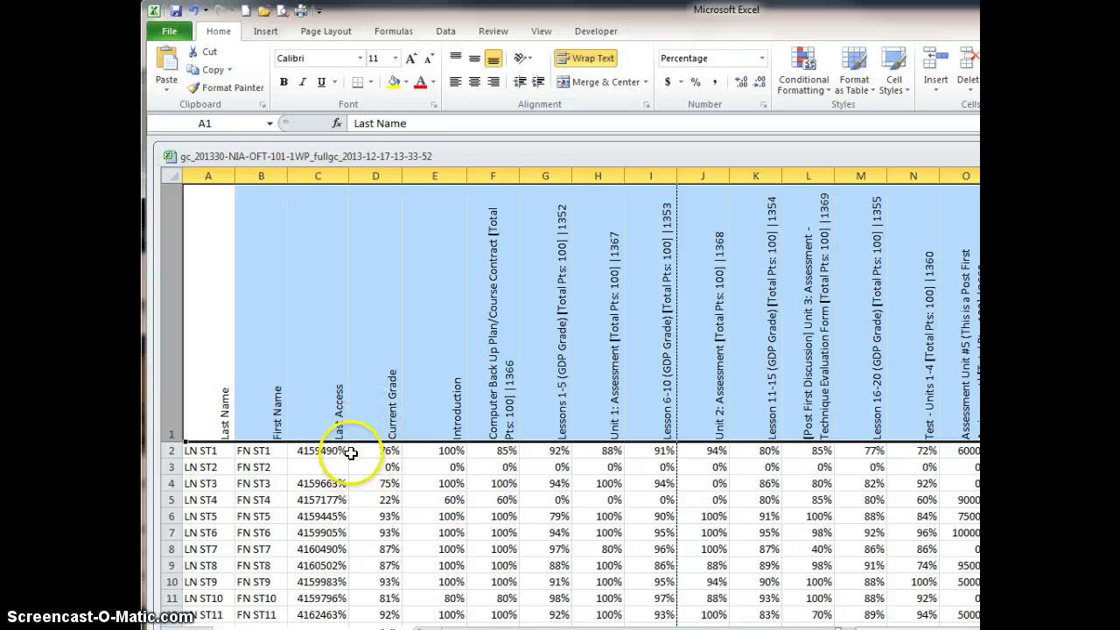
Step: Reapply the Short Date format to the Last Access column
left_click(316, 449)
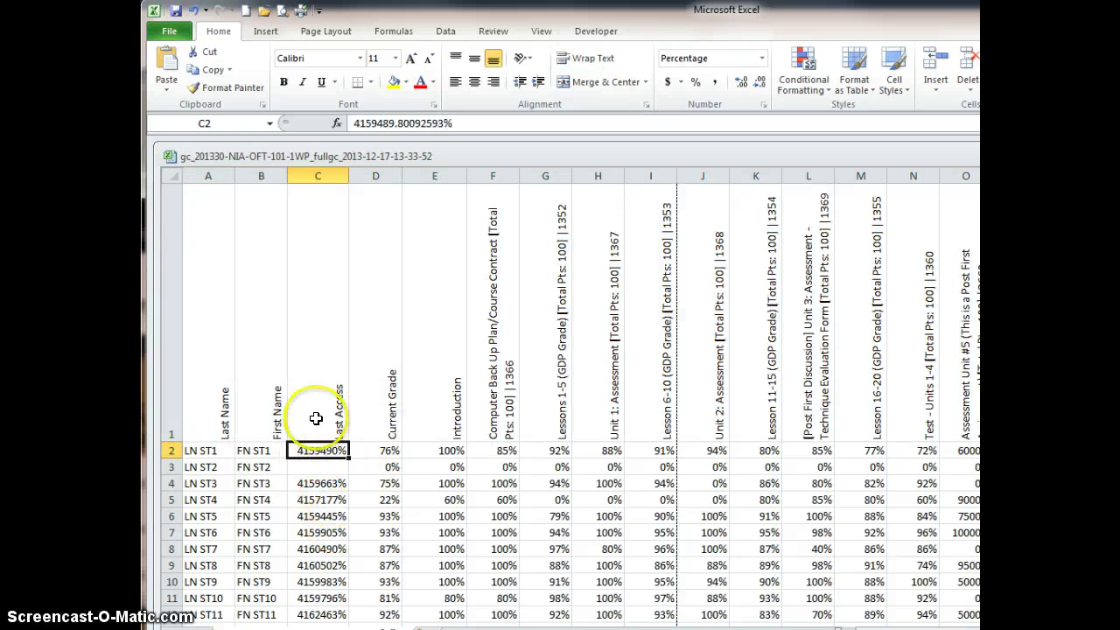
left_click(318, 175)
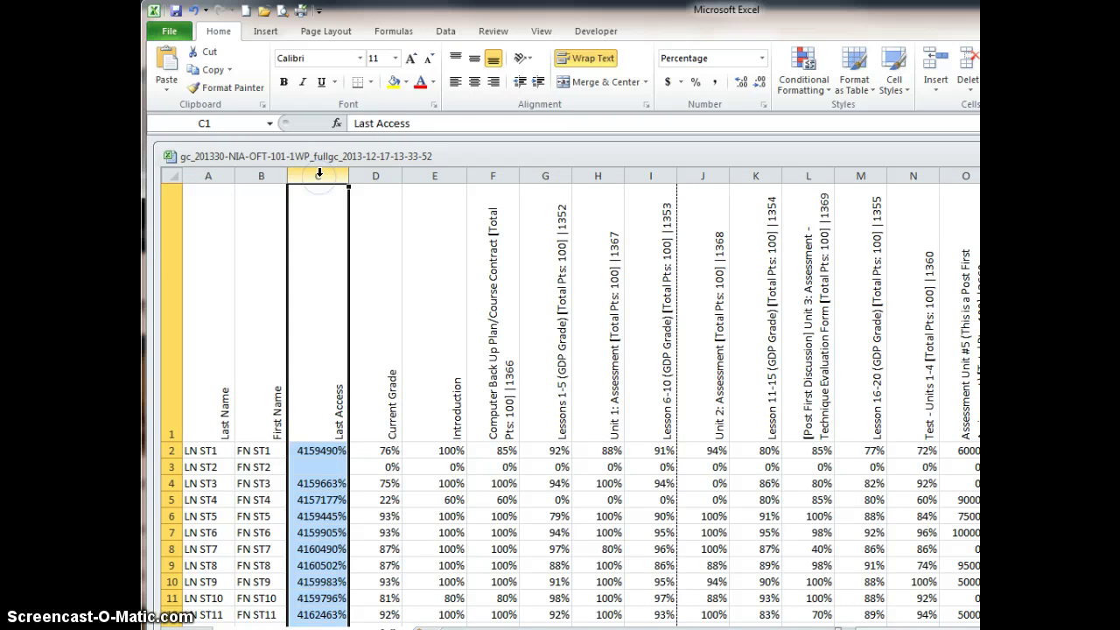
left_click(762, 58)
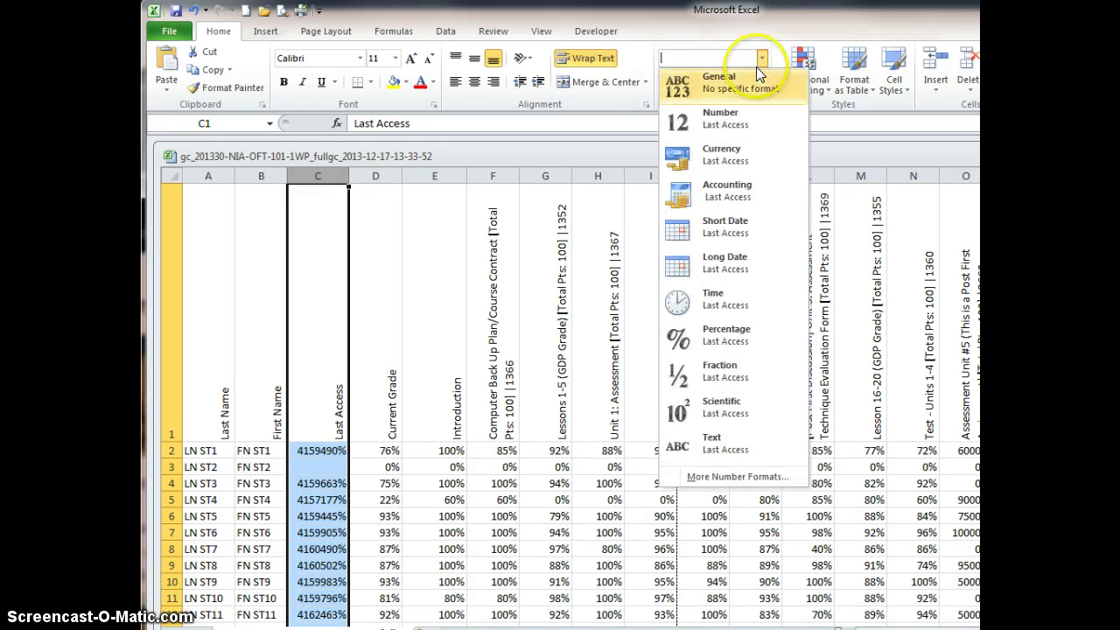
left_click(732, 229)
left_click(439, 518)
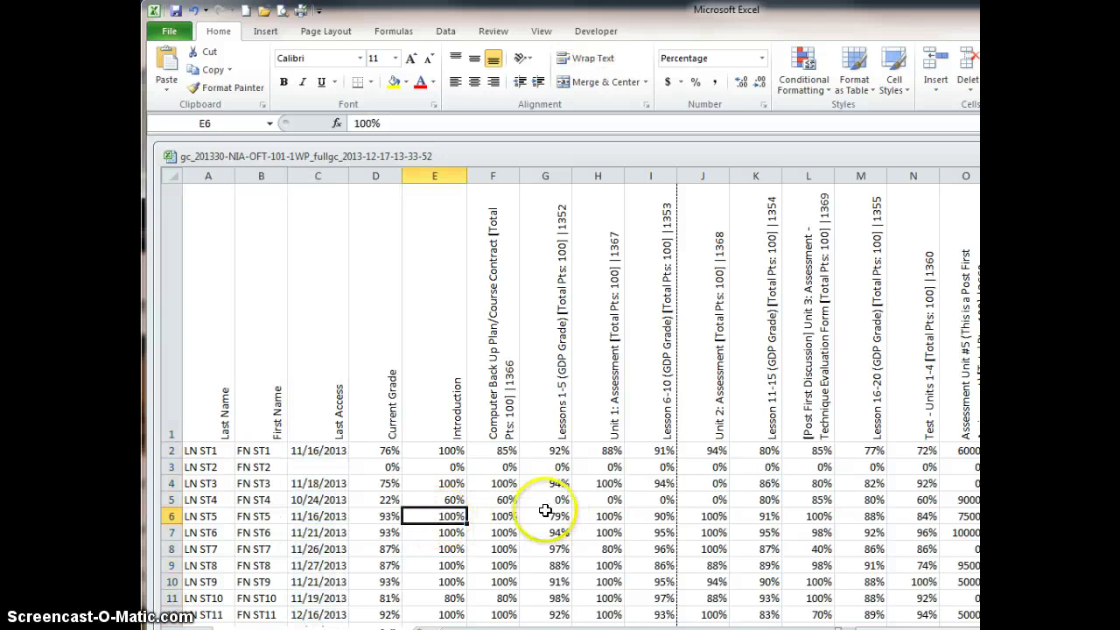